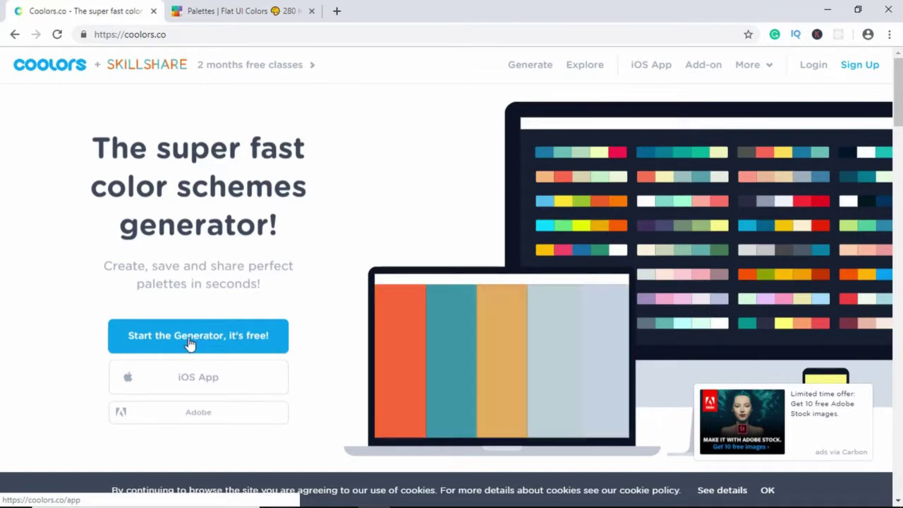
Start the Coolors generator and cycle through several random palettes.
{"action": "left_click", "coordinate": [191, 344]}
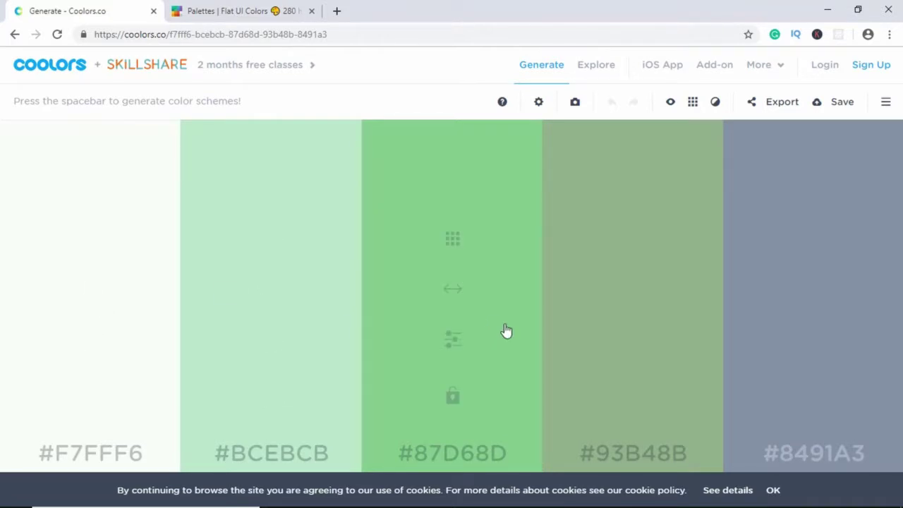
{"action": "key", "text": "space"}
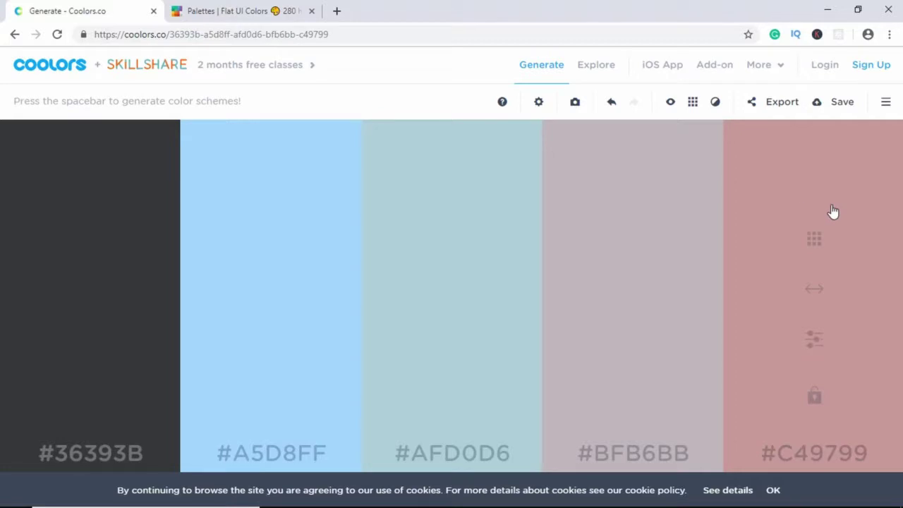
{"action": "key", "text": "space"}
{"action": "key", "text": "space"}
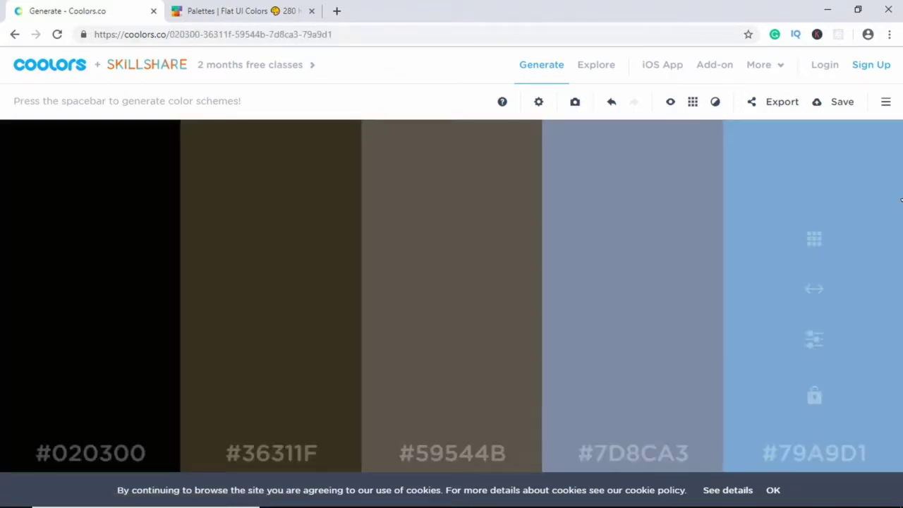
{"action": "key", "text": "space"}
{"action": "key", "text": "space"}
{"action": "key", "text": "space"}
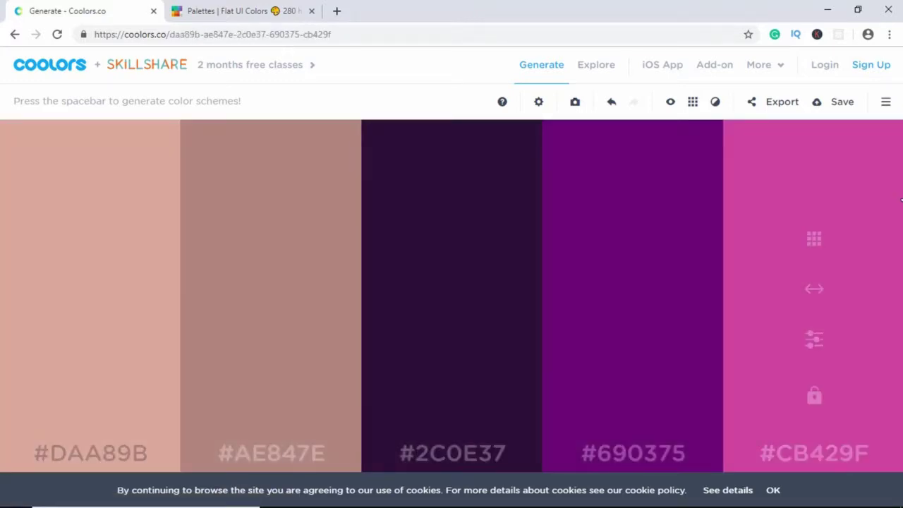
{"action": "key", "text": "space"}
{"action": "key", "text": "space"}
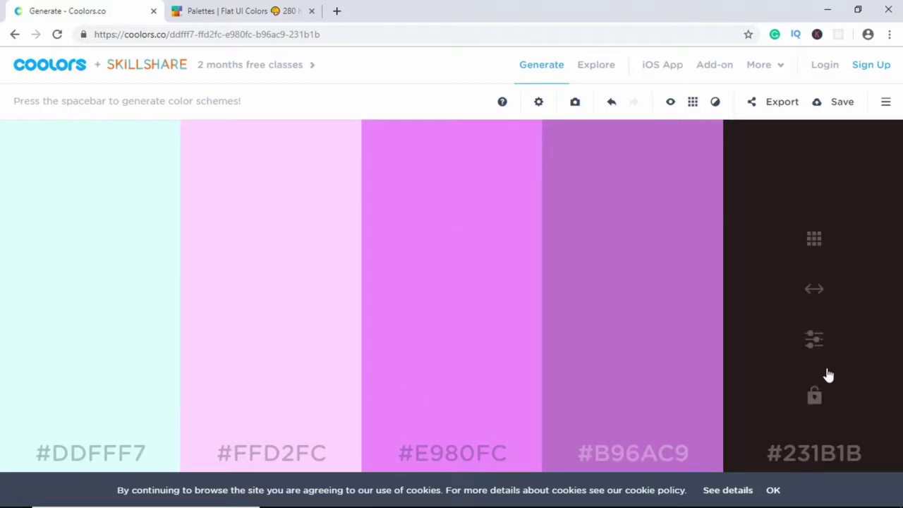
Lock the dark #231B1B and regenerate to #E4D6A7, #E9B44C, #9B2915, #50A2A7.
{"action": "left_click", "coordinate": [815, 398]}
{"action": "key", "text": "space"}
{"action": "key", "text": "space"}
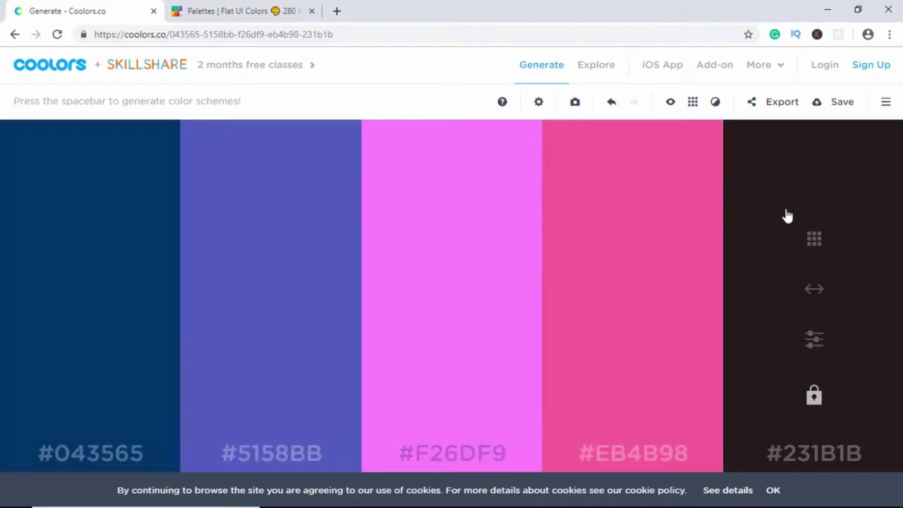
{"action": "key", "text": "space"}
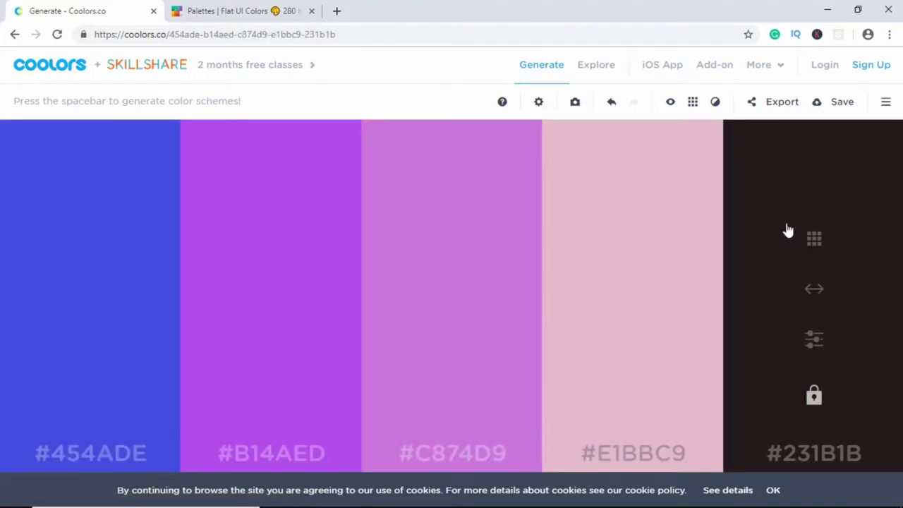
{"action": "key", "text": "space"}
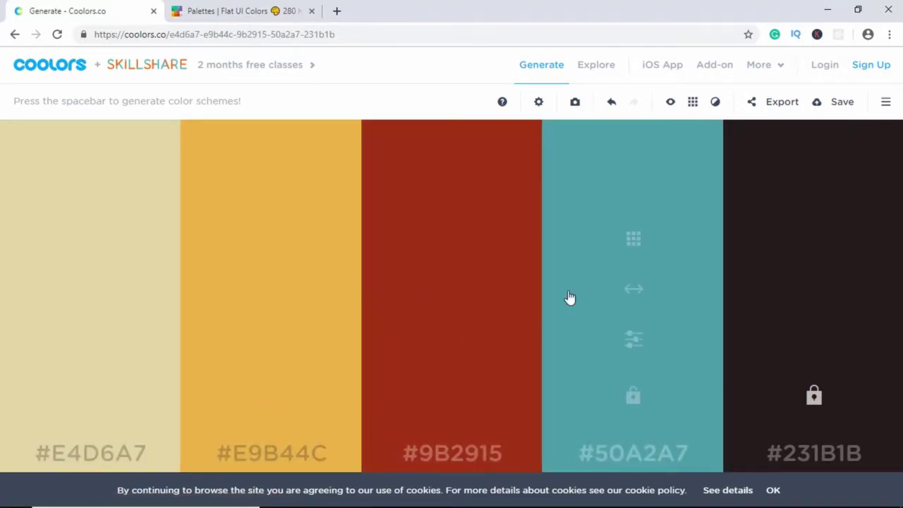
Lock red #9B2915, swap the teal for darker #2C595C, and view Flat UI Colors.
{"action": "left_click", "coordinate": [452, 396]}
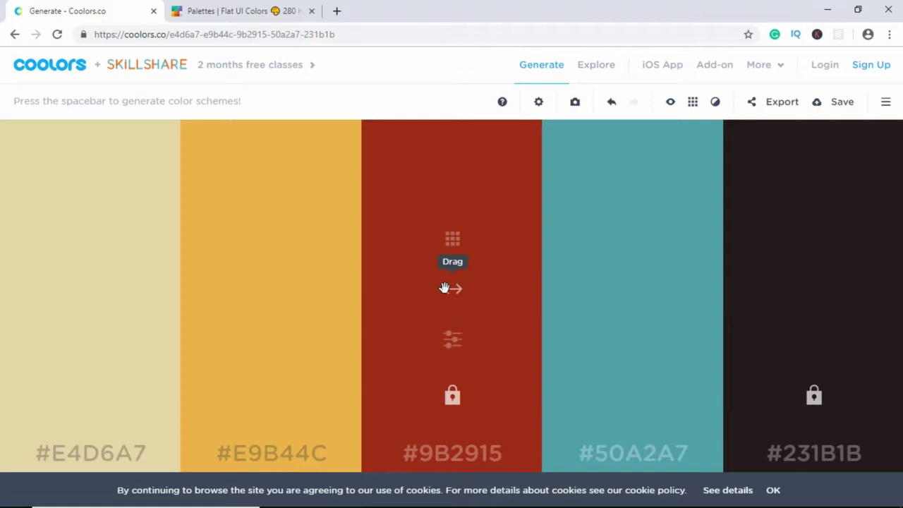
{"action": "left_click_drag", "start_coordinate": [449, 288], "coordinate": [587, 299]}
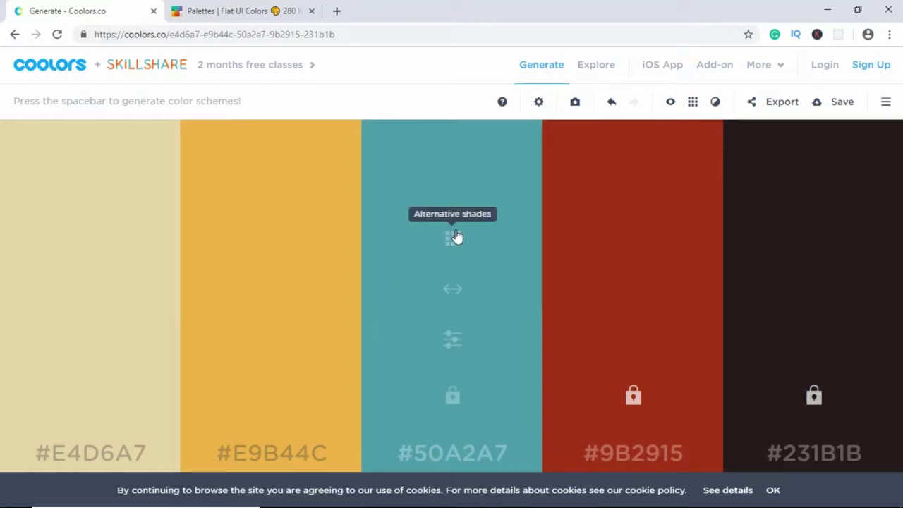
{"action": "left_click", "coordinate": [453, 240]}
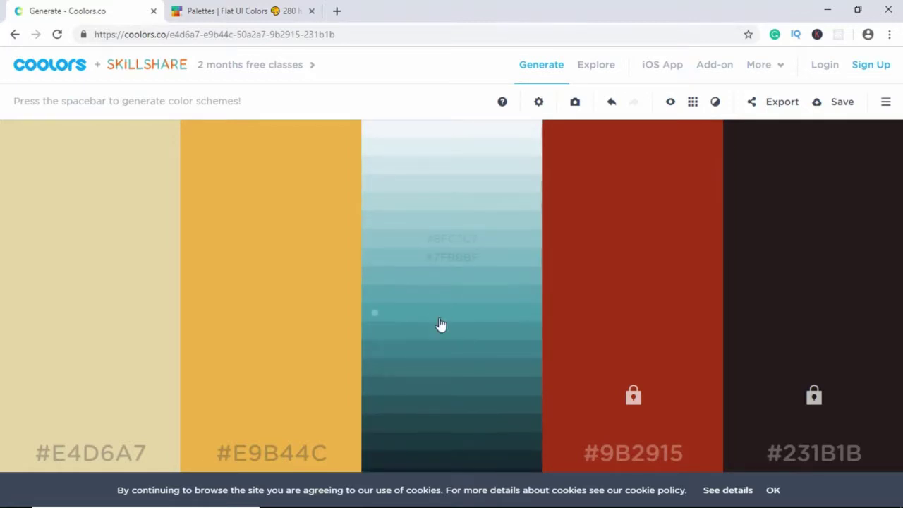
{"action": "left_click", "coordinate": [434, 407]}
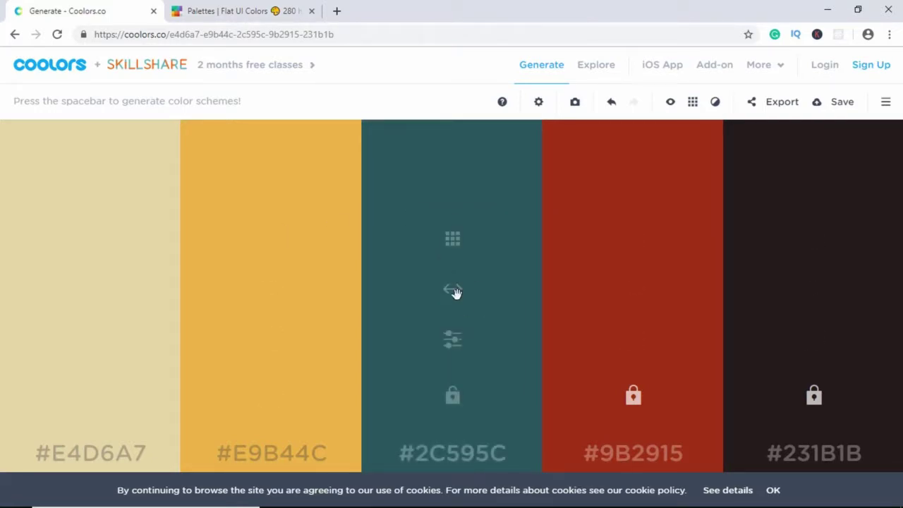
{"action": "left_click_drag", "start_coordinate": [452, 290], "coordinate": [626, 296]}
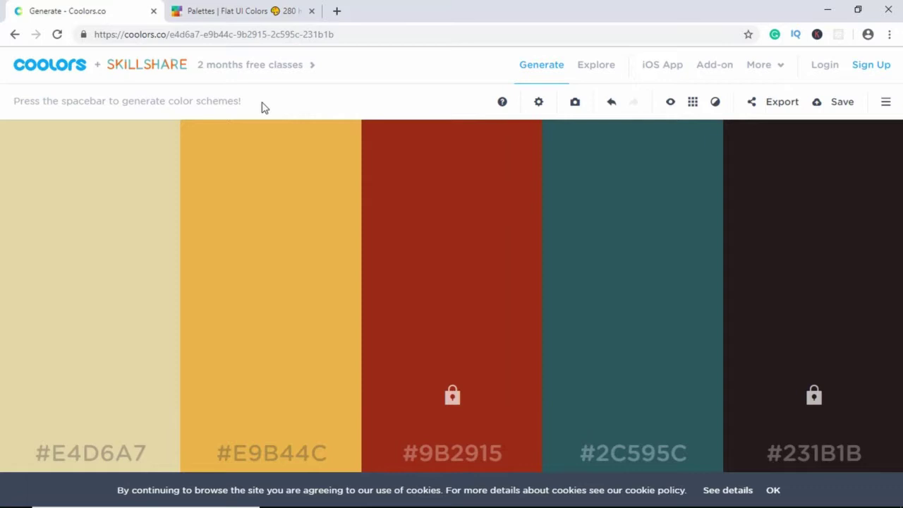
{"action": "left_click", "coordinate": [232, 9]}
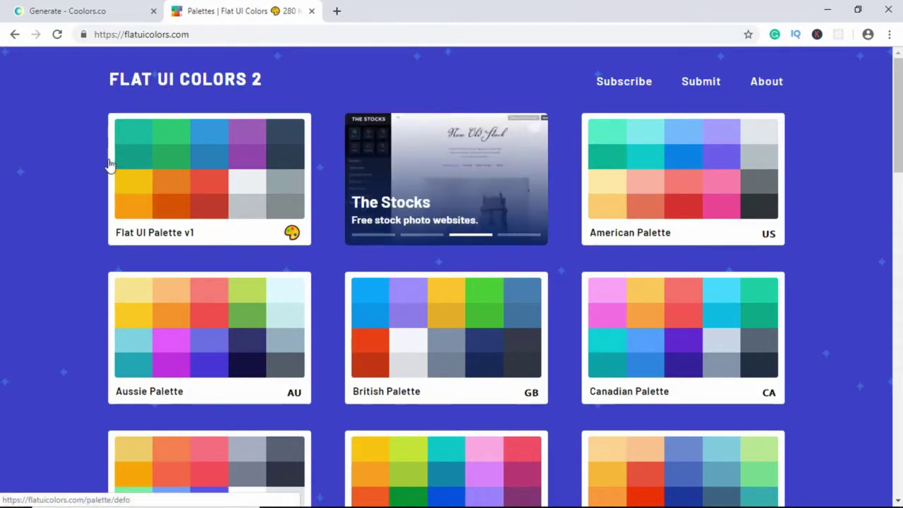
In Flat UI Palette v1, copy Wet Asphalt's hex code #34495e.
{"action": "scroll", "coordinate": [109, 164], "scroll_direction": "down", "scroll_amount": 9}
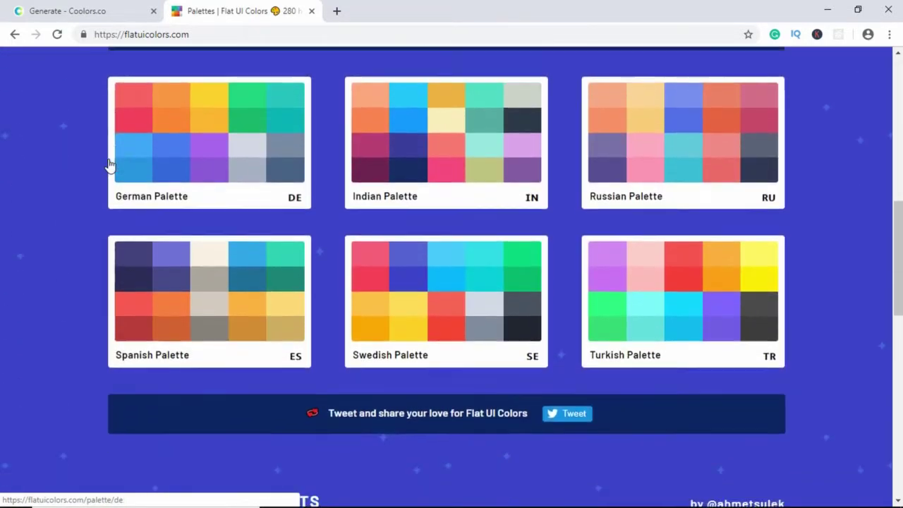
{"action": "scroll", "coordinate": [113, 197], "scroll_direction": "down", "scroll_amount": 4}
{"action": "scroll", "coordinate": [120, 211], "scroll_direction": "up", "scroll_amount": 13}
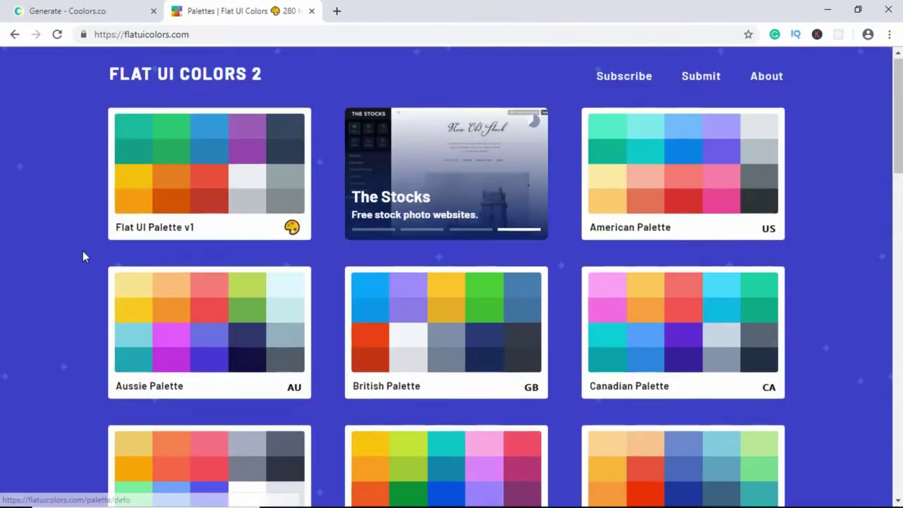
{"action": "left_click", "coordinate": [229, 193]}
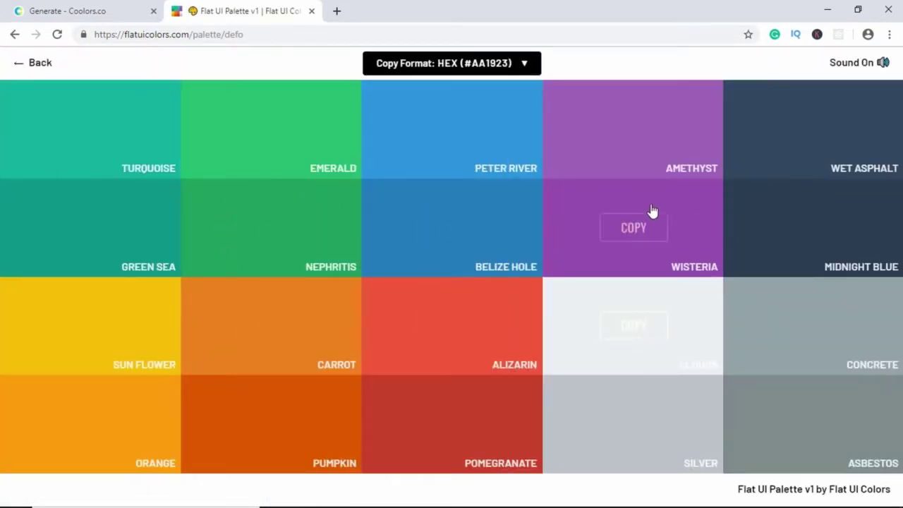
{"action": "left_click", "coordinate": [803, 147]}
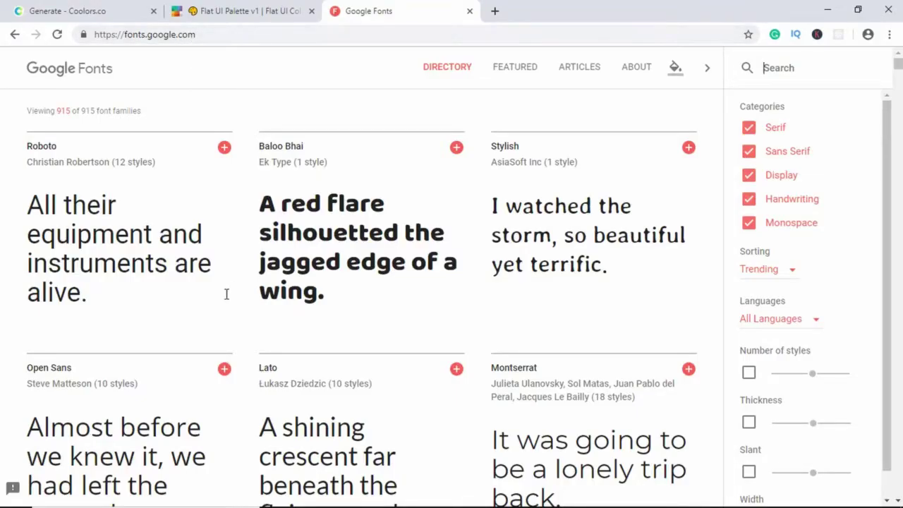
Search Google Fonts for 'raleway' and add the Raleway family to the selection.
{"action": "mouse_move", "coordinate": [538, 294]}
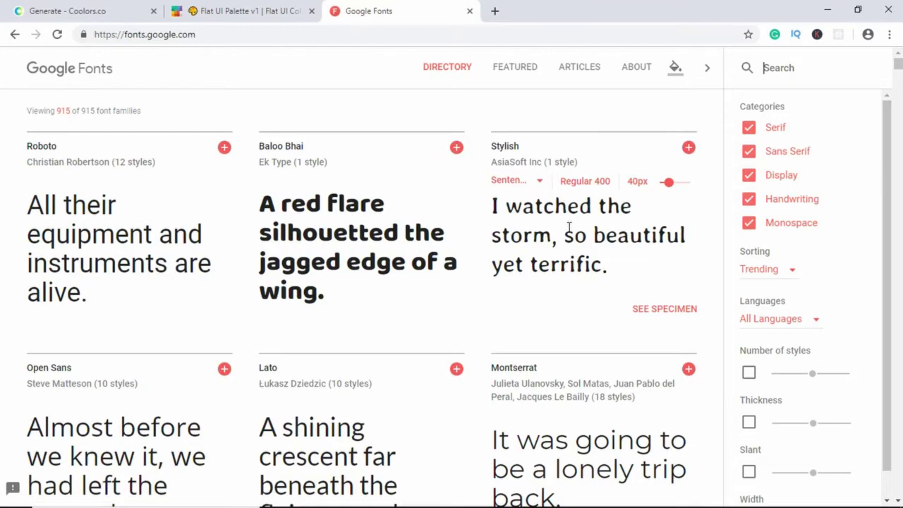
{"action": "scroll", "coordinate": [568, 227], "scroll_direction": "down", "scroll_amount": 9}
{"action": "scroll", "coordinate": [569, 228], "scroll_direction": "up", "scroll_amount": 10}
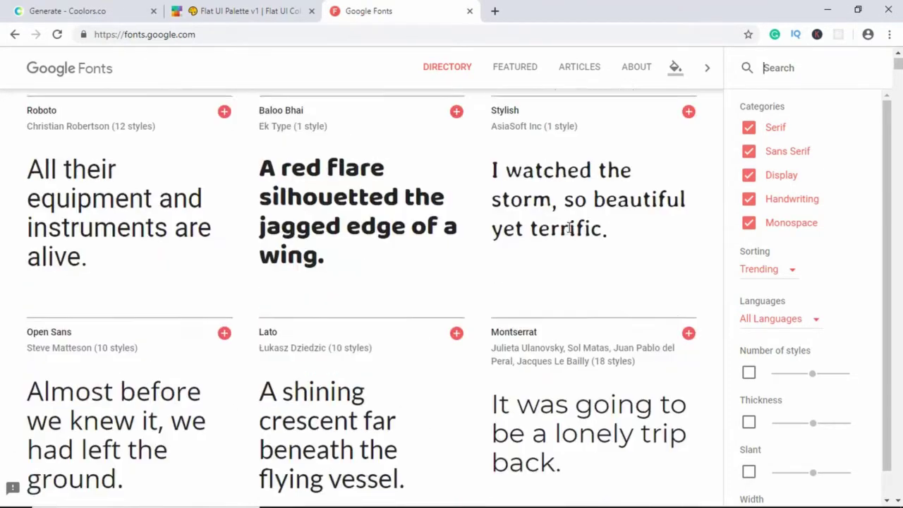
{"action": "left_click", "coordinate": [800, 69]}
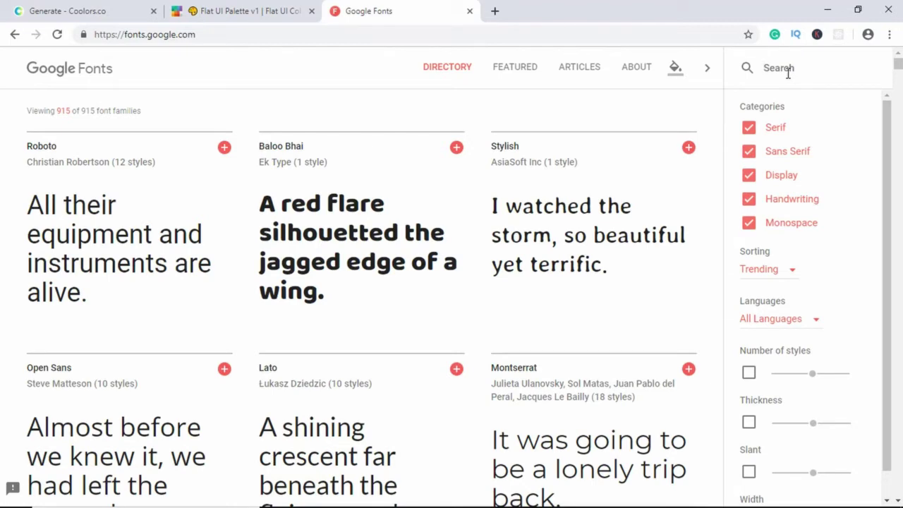
{"action": "type", "text": "raleway"}
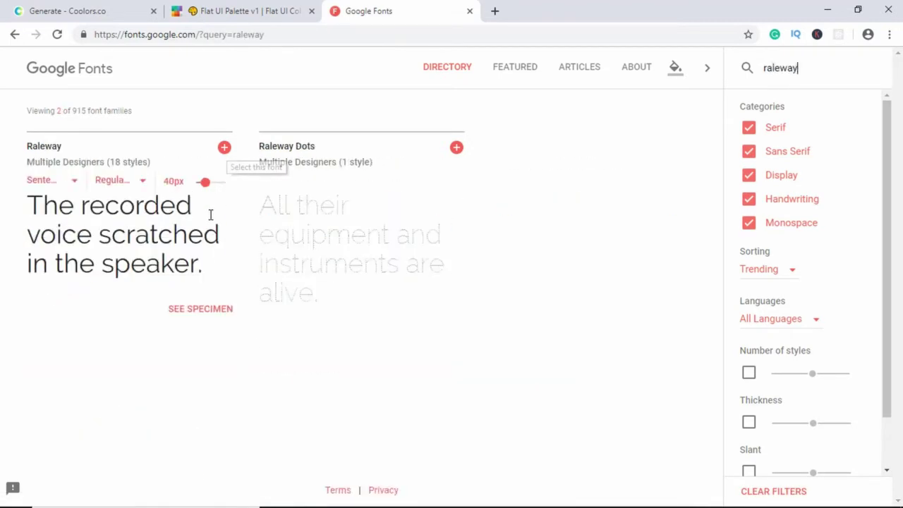
{"action": "left_click", "coordinate": [223, 150]}
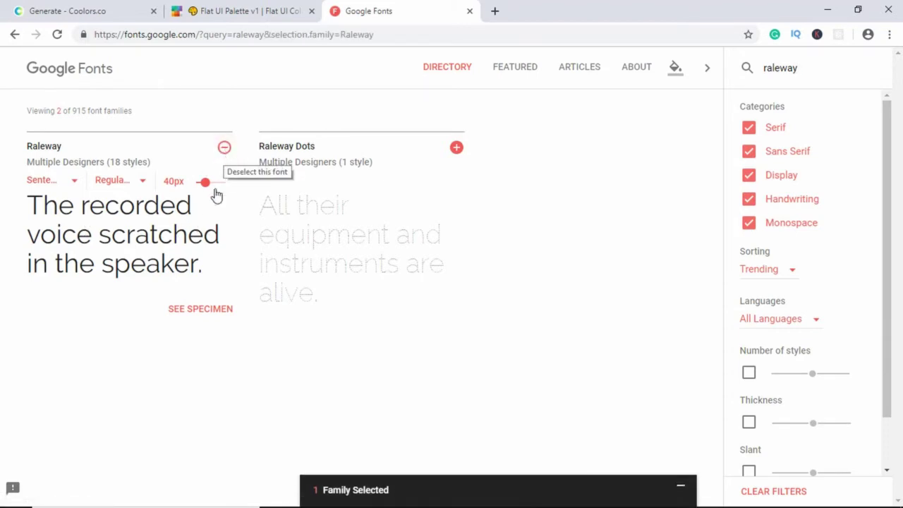
Add Raleway's black 900 style alongside regular 400 in the selection.
{"action": "left_click", "coordinate": [383, 490]}
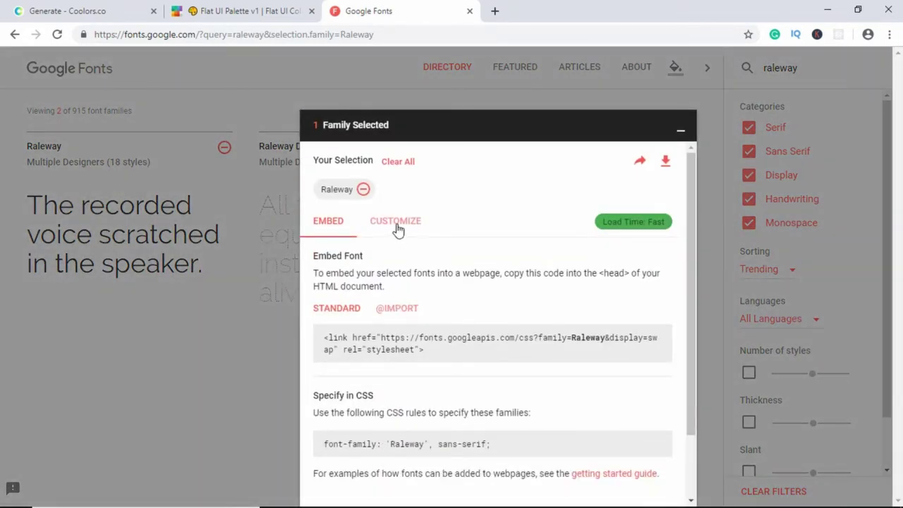
{"action": "left_click", "coordinate": [397, 231]}
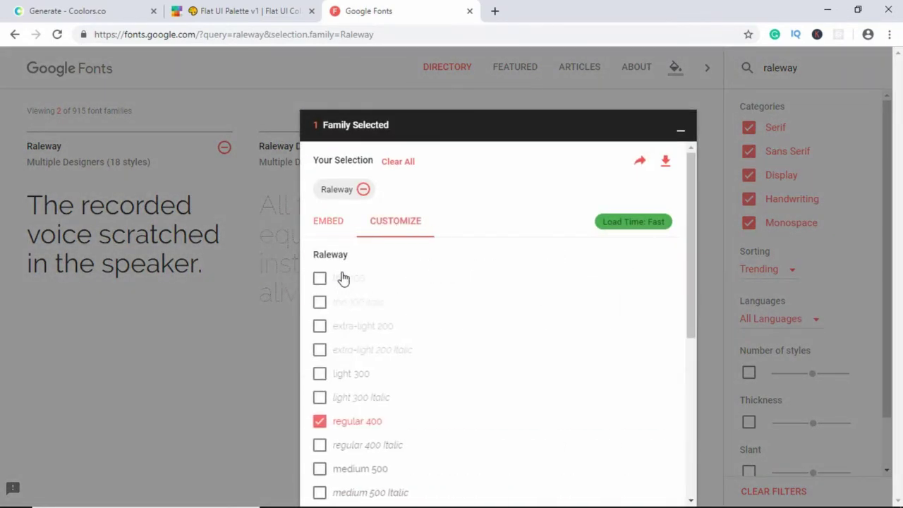
{"action": "scroll", "coordinate": [435, 298], "scroll_direction": "down", "scroll_amount": 2}
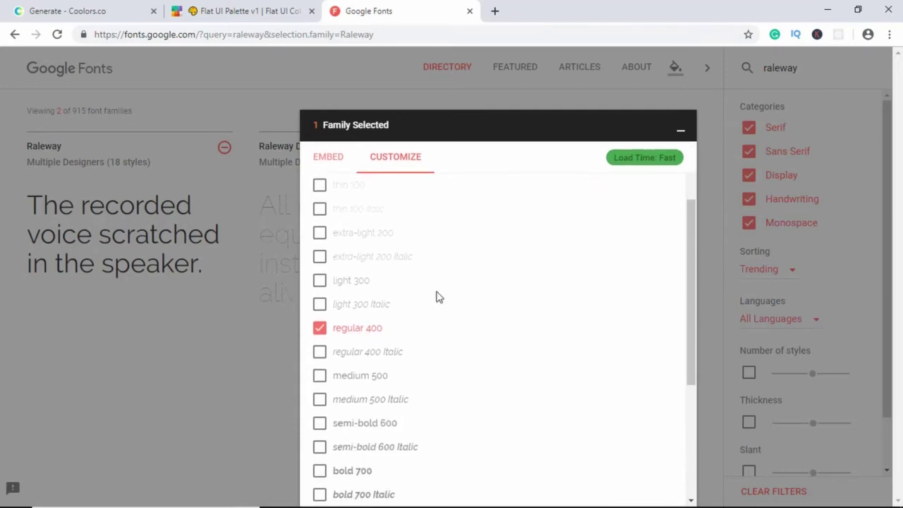
{"action": "scroll", "coordinate": [436, 297], "scroll_direction": "down", "scroll_amount": 5}
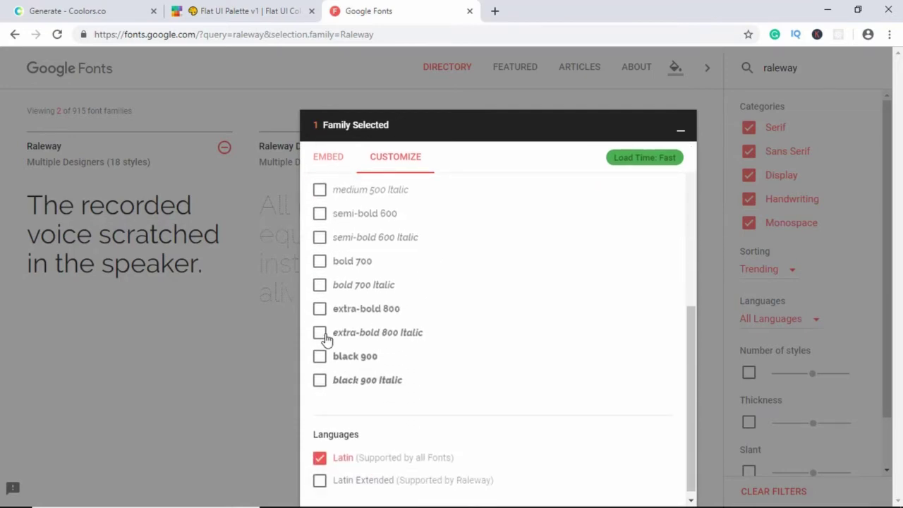
{"action": "left_click", "coordinate": [326, 364]}
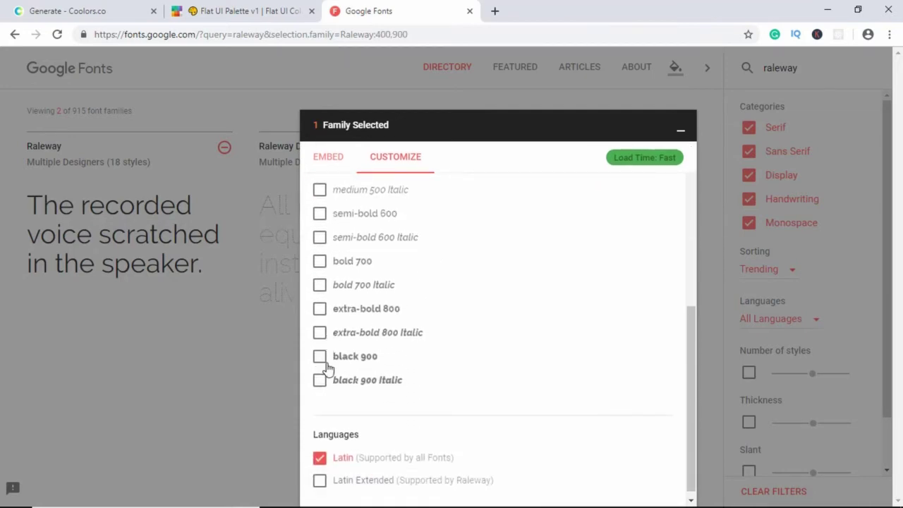
Show the embed code and select the Raleway:400,900 link.
{"action": "scroll", "coordinate": [405, 339], "scroll_direction": "up", "scroll_amount": 1}
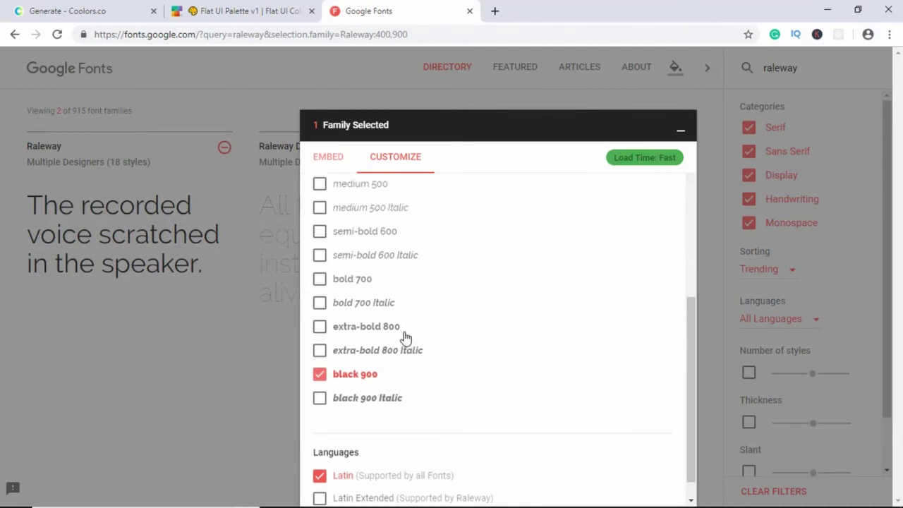
{"action": "scroll", "coordinate": [405, 339], "scroll_direction": "up", "scroll_amount": 4}
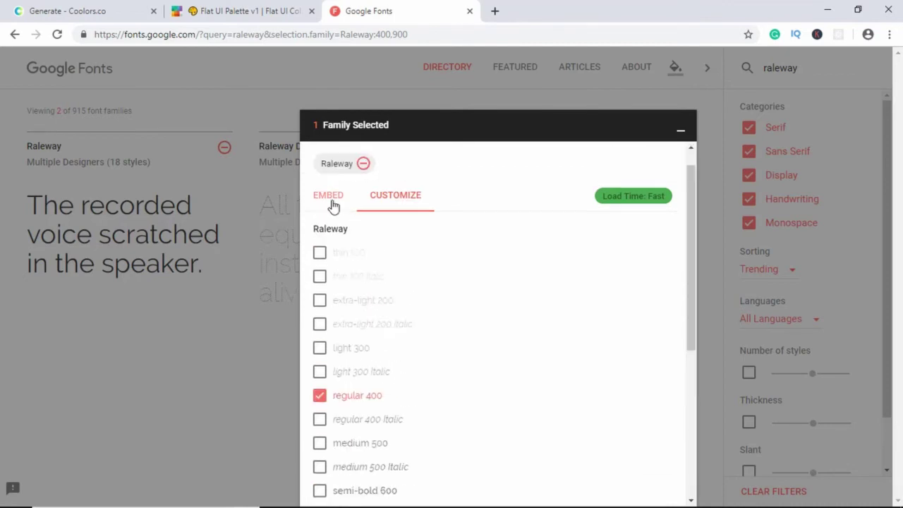
{"action": "left_click", "coordinate": [331, 205]}
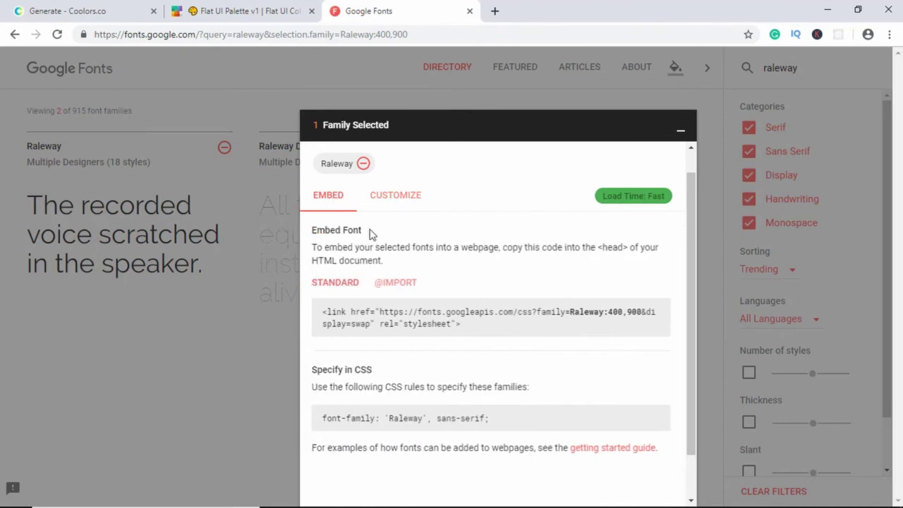
{"action": "left_click_drag", "start_coordinate": [476, 323], "coordinate": [322, 312]}
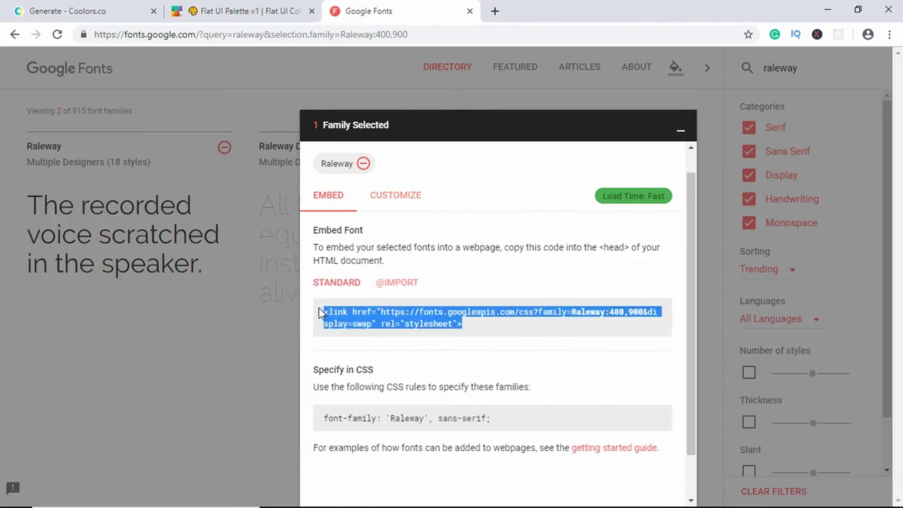